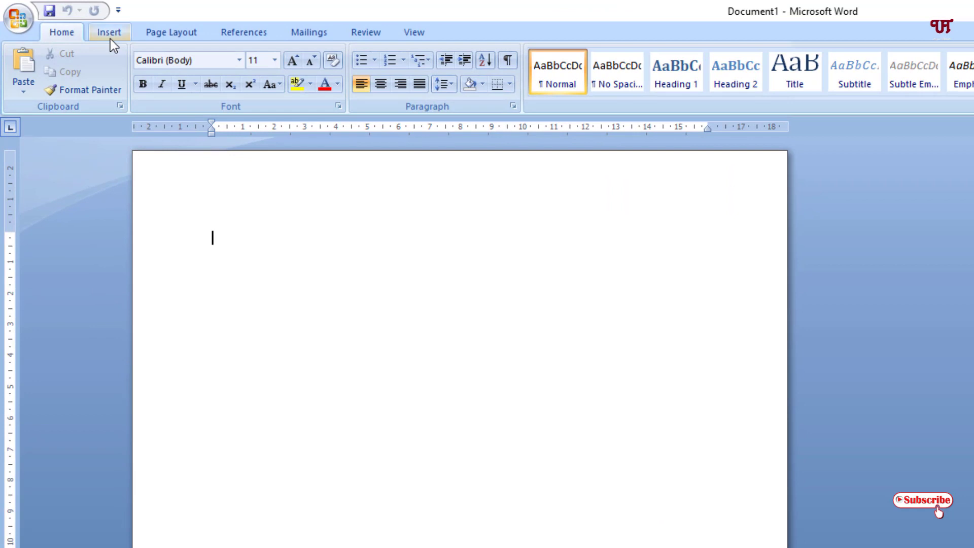
# Step: Insert a table with 12 columns and 12 rows at the start of the blank document
pyautogui.click(111, 39)
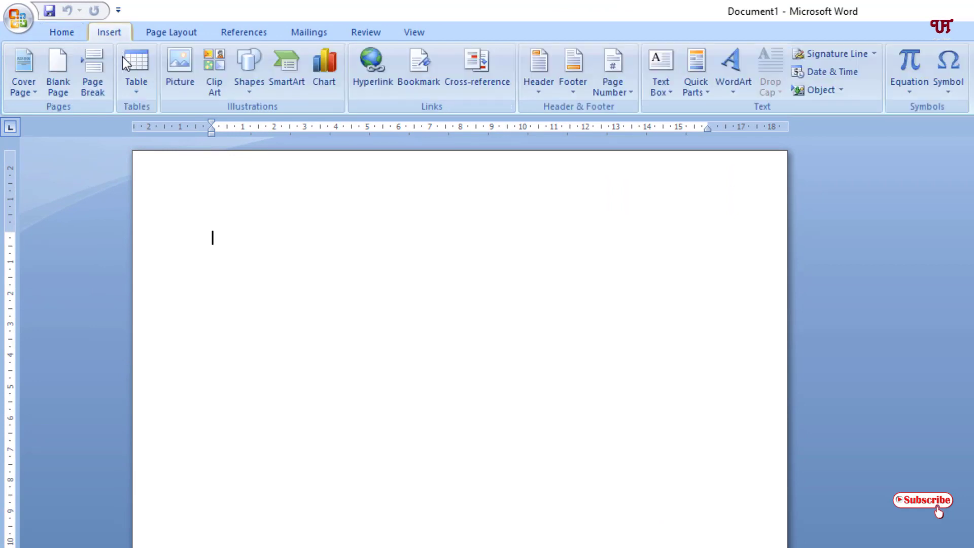
pyautogui.click(141, 96)
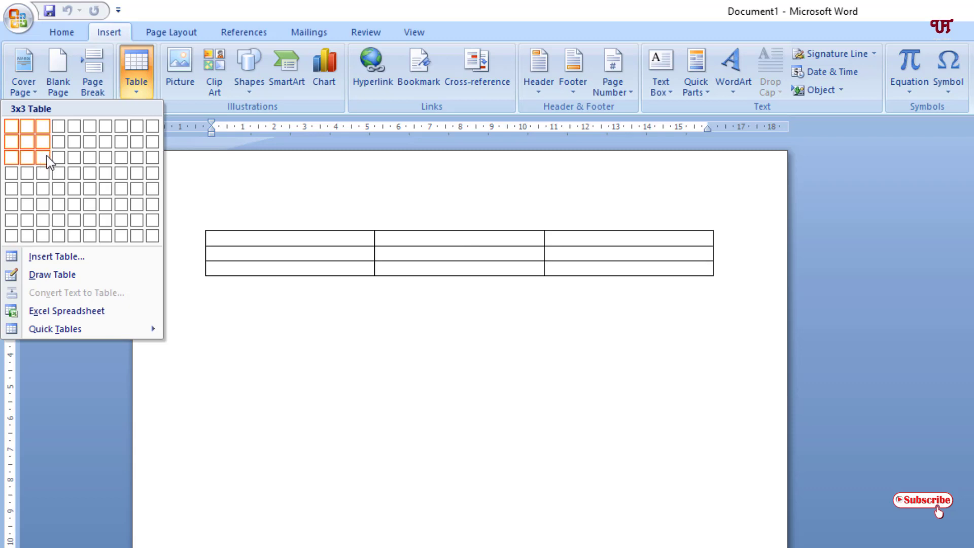
pyautogui.moveTo(89, 334)
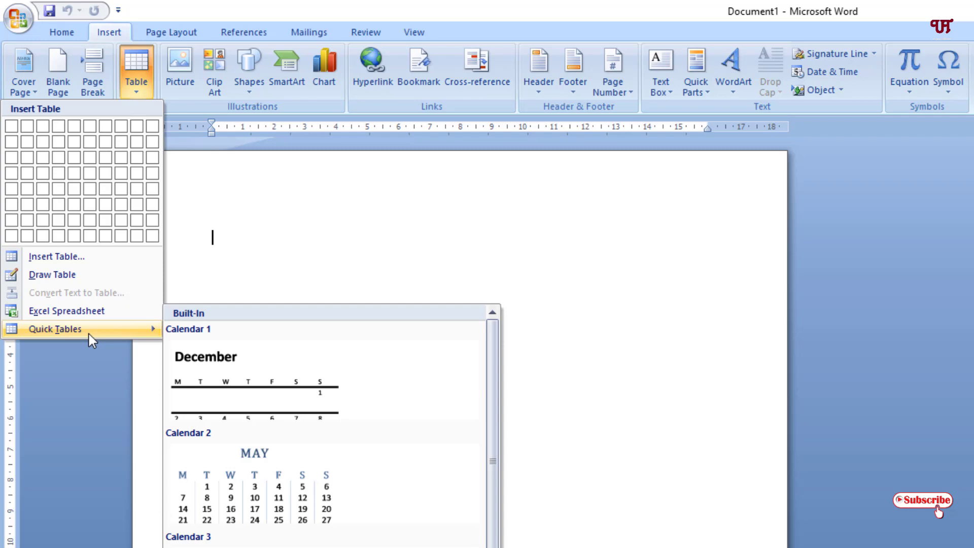
pyautogui.click(68, 257)
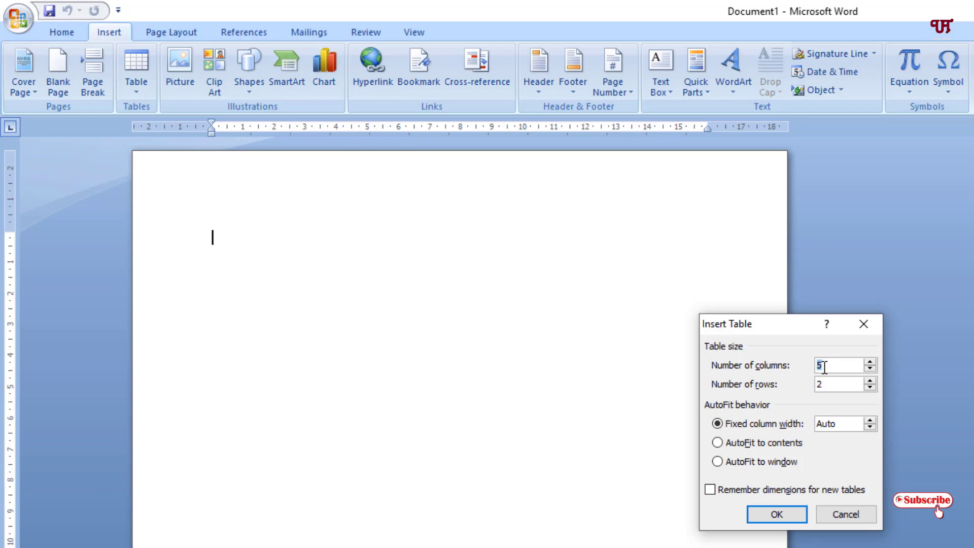
pyautogui.write('12')
pyautogui.doubleClick(816, 385)
pyautogui.write('12')
pyautogui.click(773, 514)
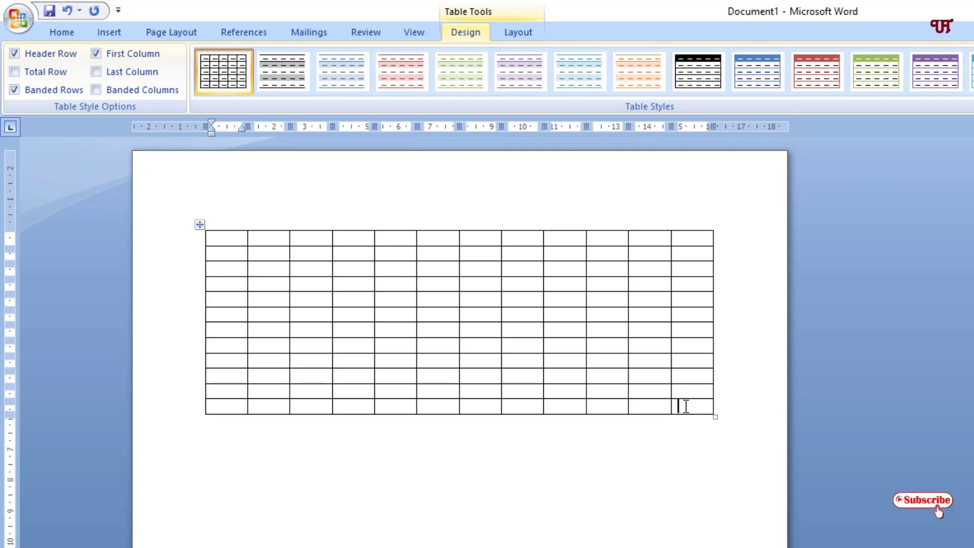
# Step: Merge the last two cells of the table's bottom row into one
pyautogui.moveTo(686, 406); pyautogui.dragTo(662, 406)
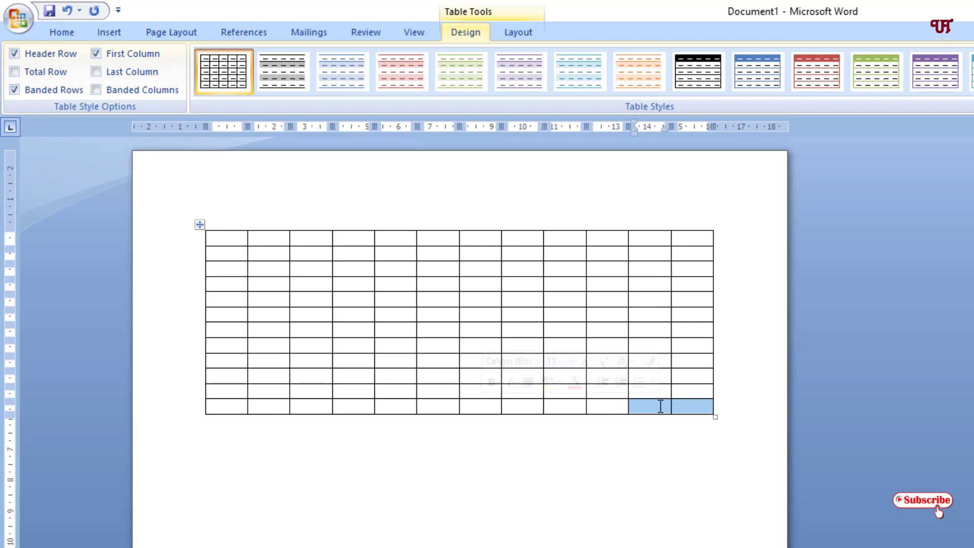
pyautogui.rightClick(660, 406)
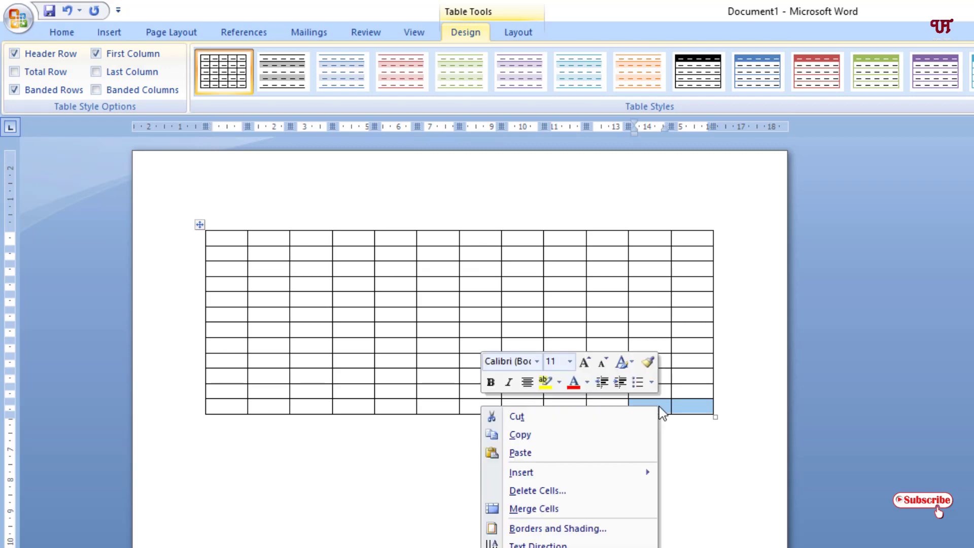
pyautogui.click(585, 511)
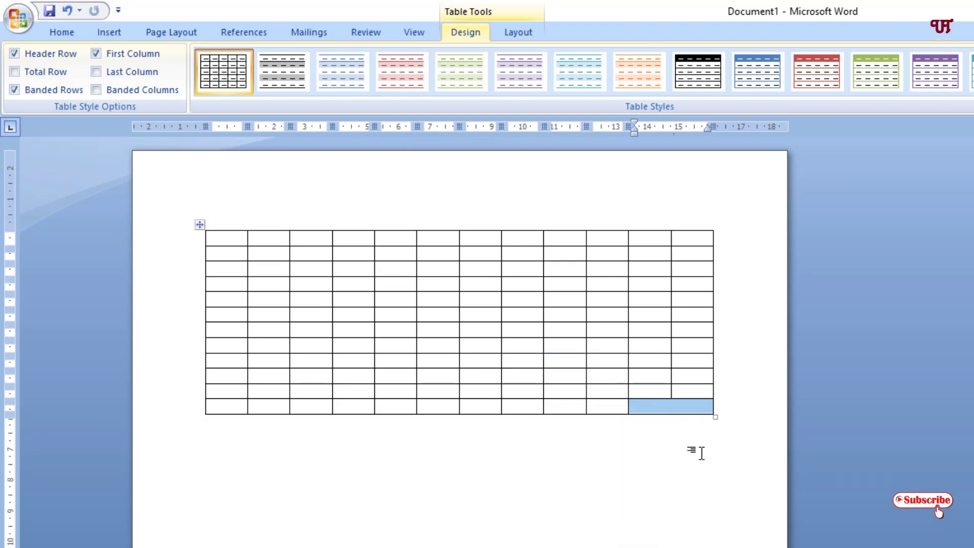
pyautogui.click(681, 393)
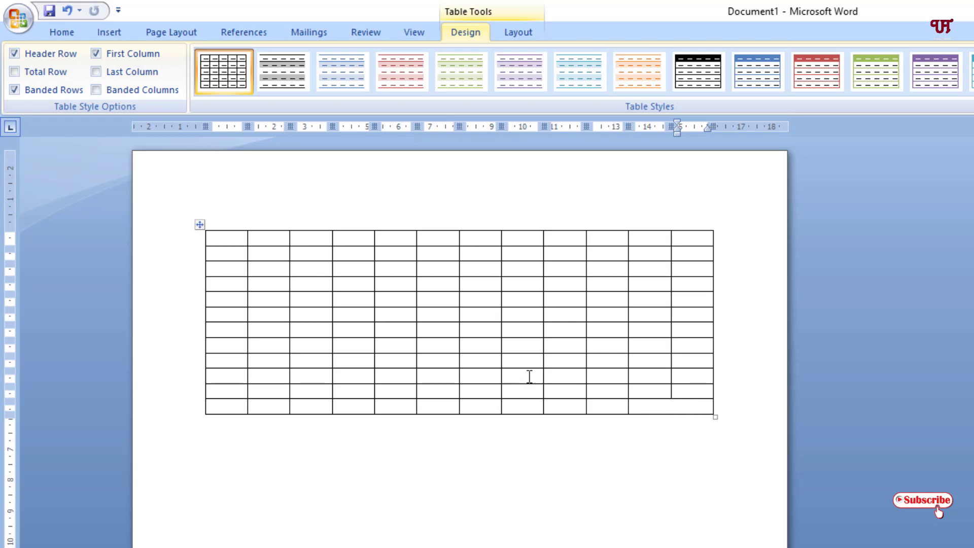
# Step: Merge the seventh and eighth cells of the table's tenth row
pyautogui.moveTo(529, 376); pyautogui.dragTo(486, 375)
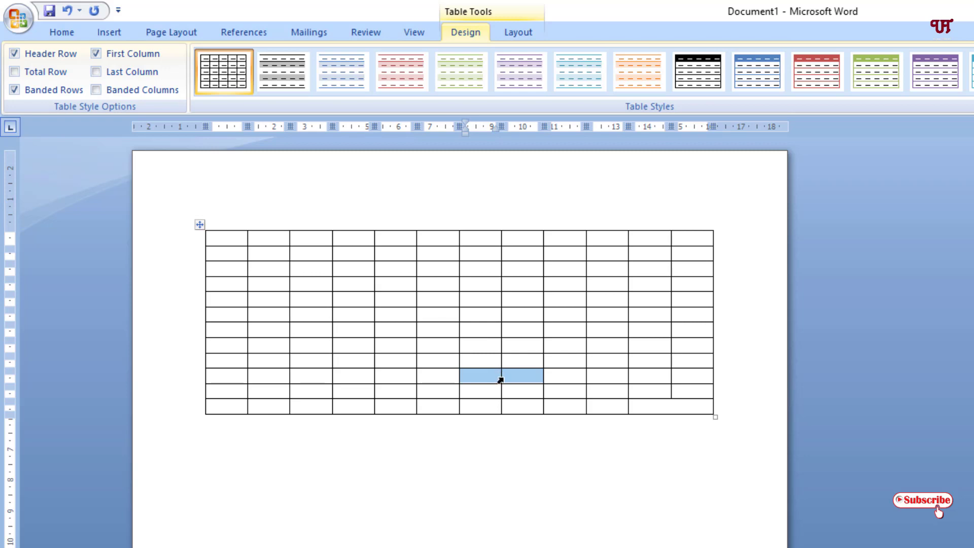
pyautogui.rightClick(495, 375)
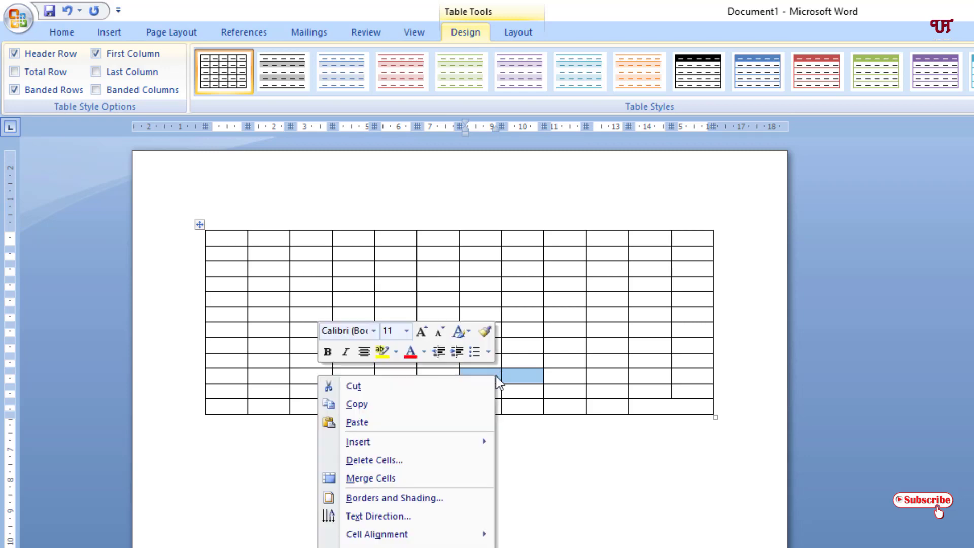
pyautogui.click(442, 474)
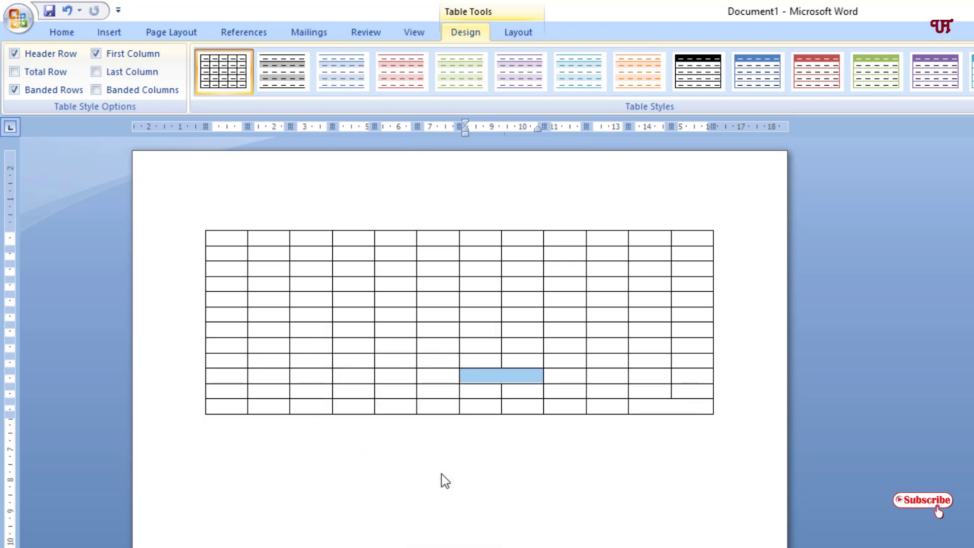
pyautogui.click(539, 407)
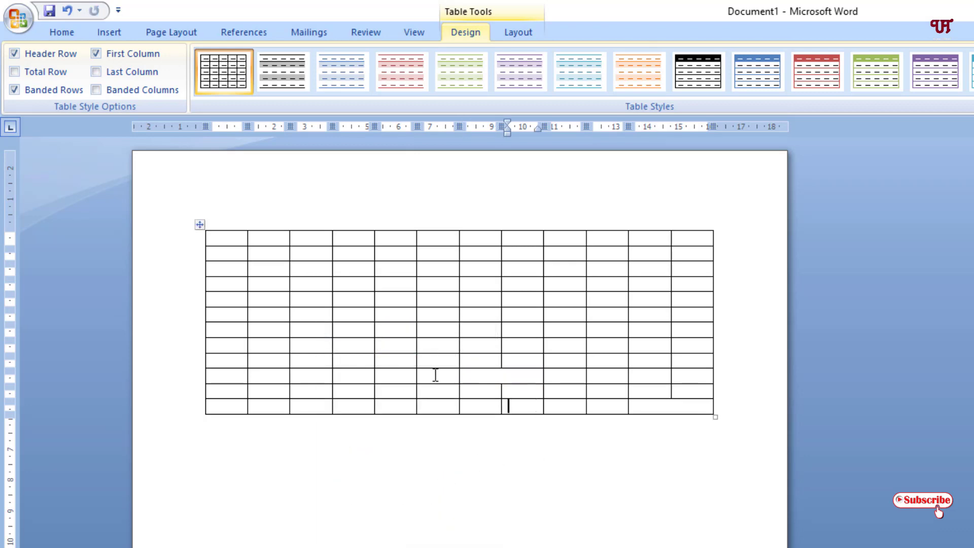
# Step: Merge the fourth to sixth cells of the tenth row, and stretch the table downward to make its rows taller
pyautogui.moveTo(435, 375); pyautogui.dragTo(355, 375)
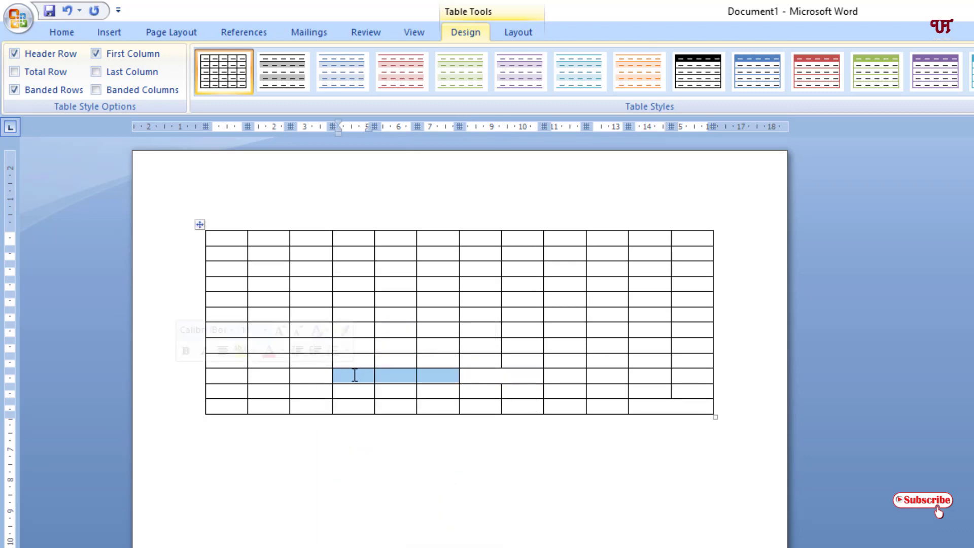
pyautogui.rightClick(354, 375)
pyautogui.click(322, 478)
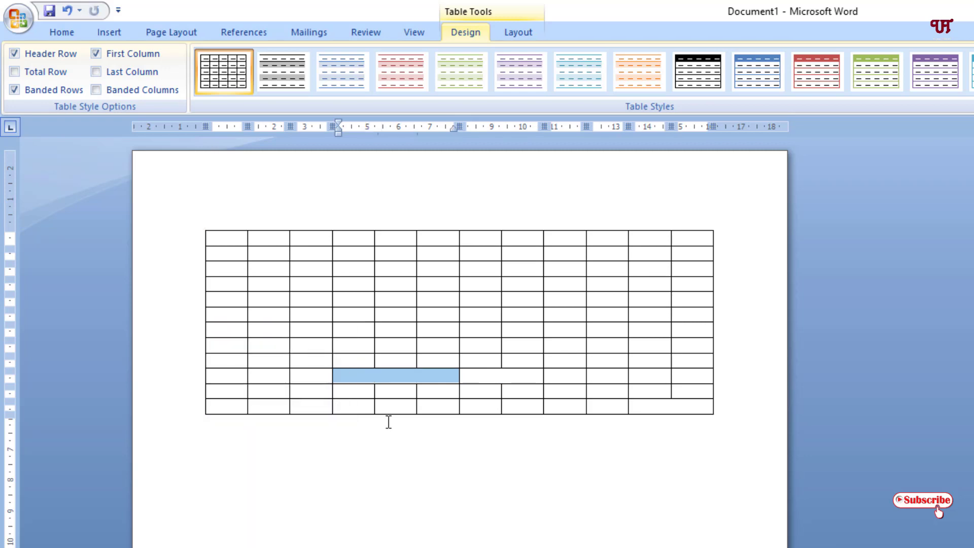
pyautogui.click(577, 376)
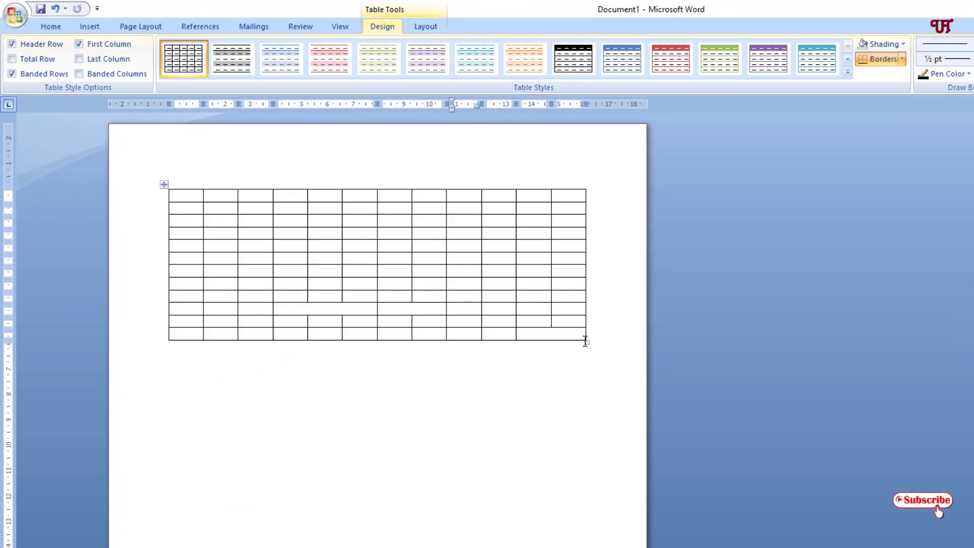
pyautogui.moveTo(587, 343); pyautogui.dragTo(588, 542)
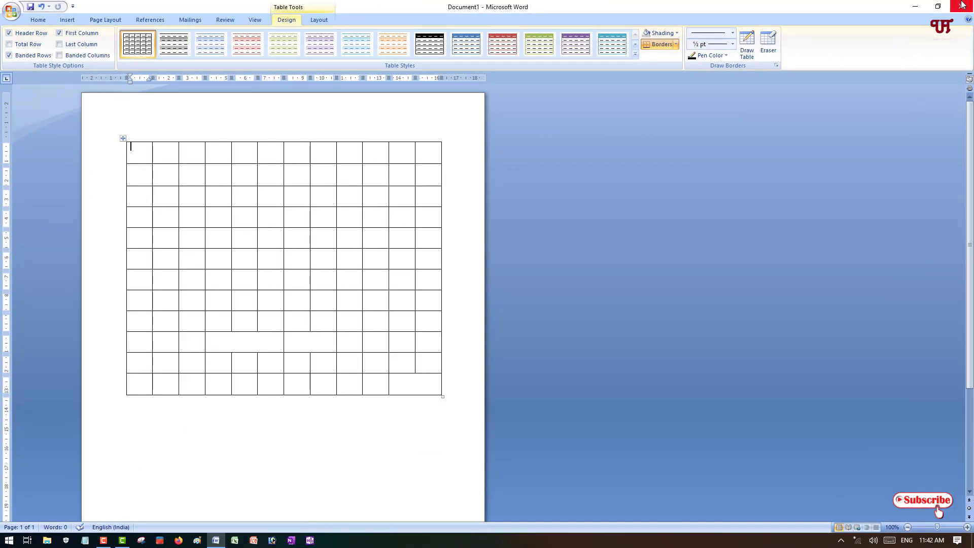
# Step: Close the Word document without saving it and switch to Excel with a blank workbook
pyautogui.click(963, 5)
pyautogui.click(487, 297)
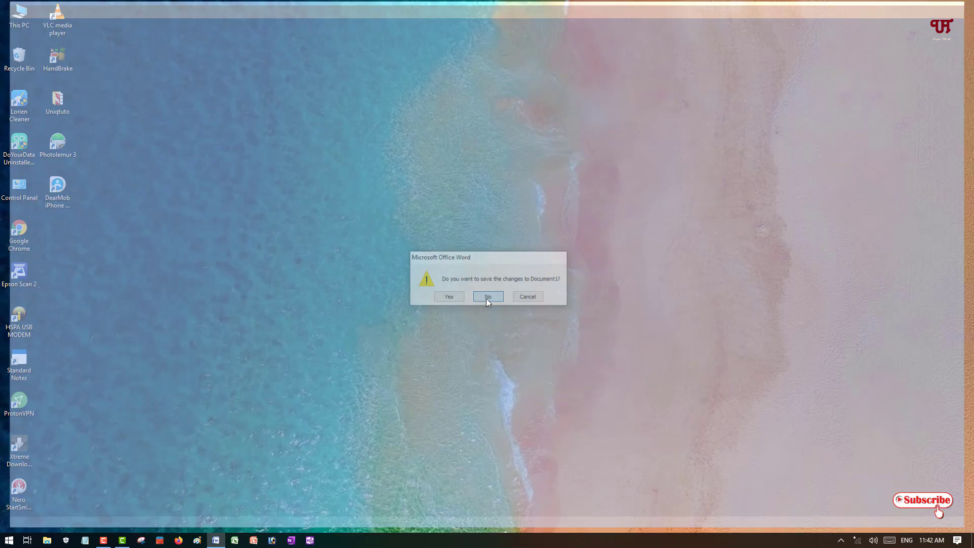
pyautogui.click(235, 540)
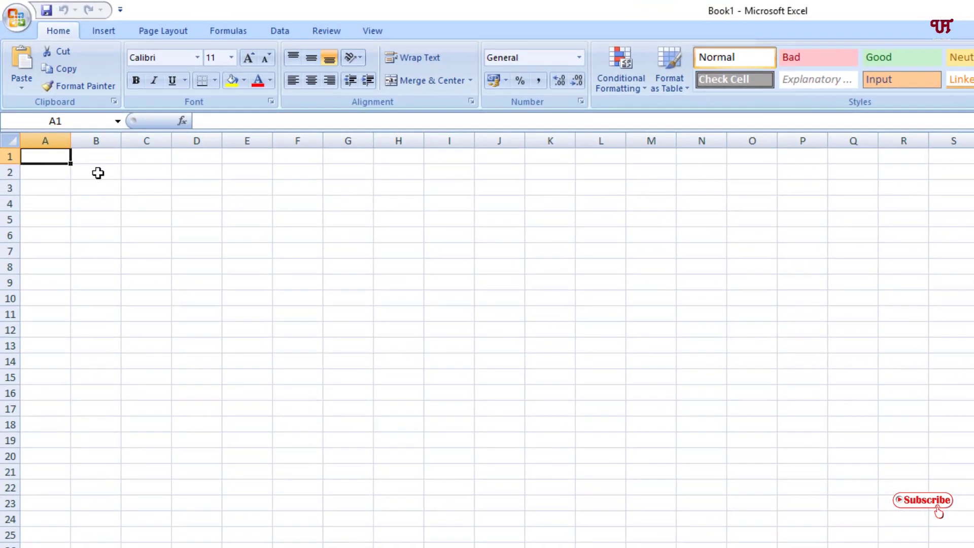
# Step: Enter the headings class, subject and teacher in A1:C1, and select the range A1:C13
pyautogui.doubleClick(46, 158)
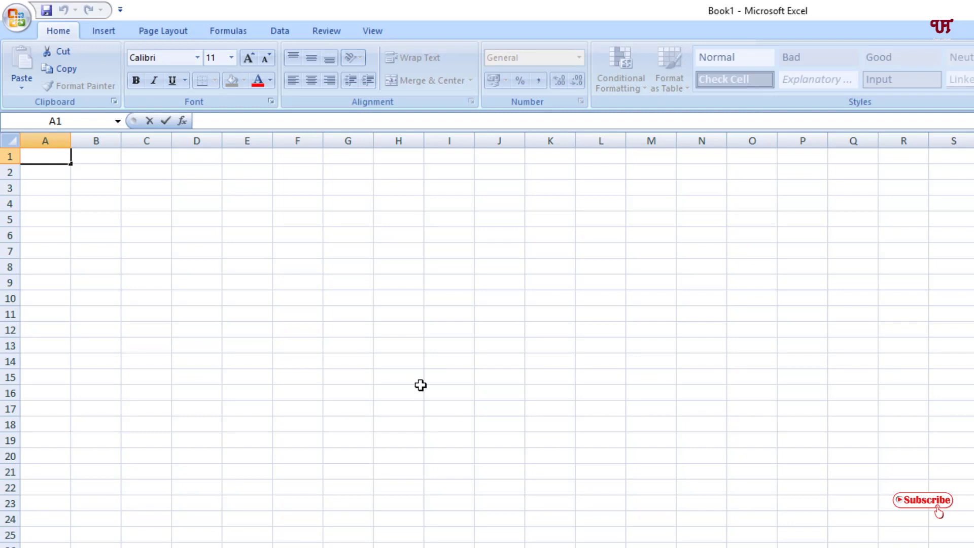
pyautogui.write('class')
pyautogui.press('Tab')
pyautogui.write('su')
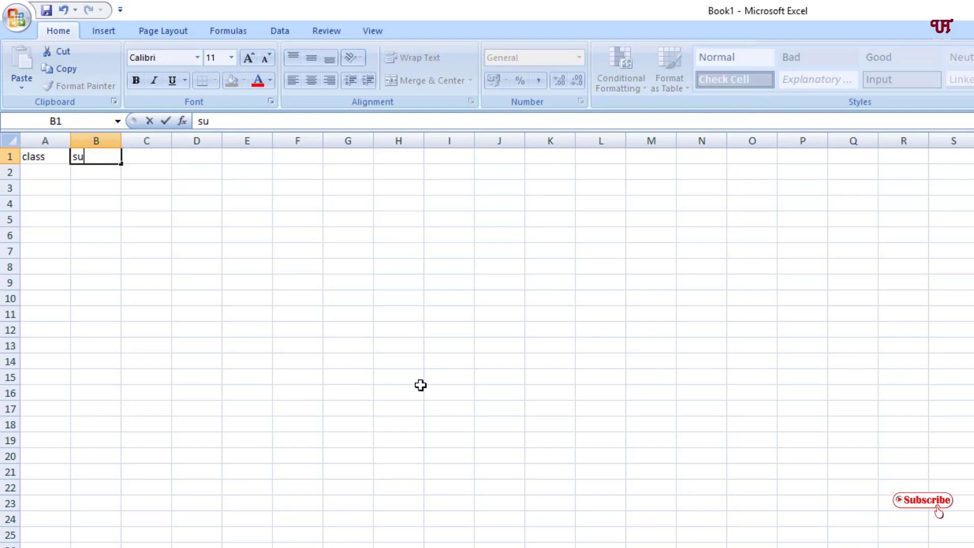
pyautogui.write('bject')
pyautogui.press('Tab')
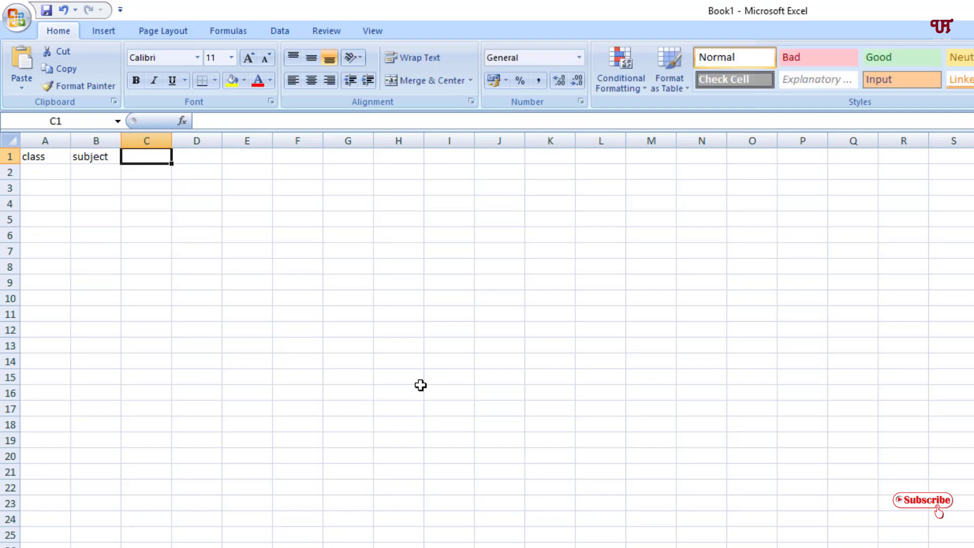
pyautogui.write('teacher')
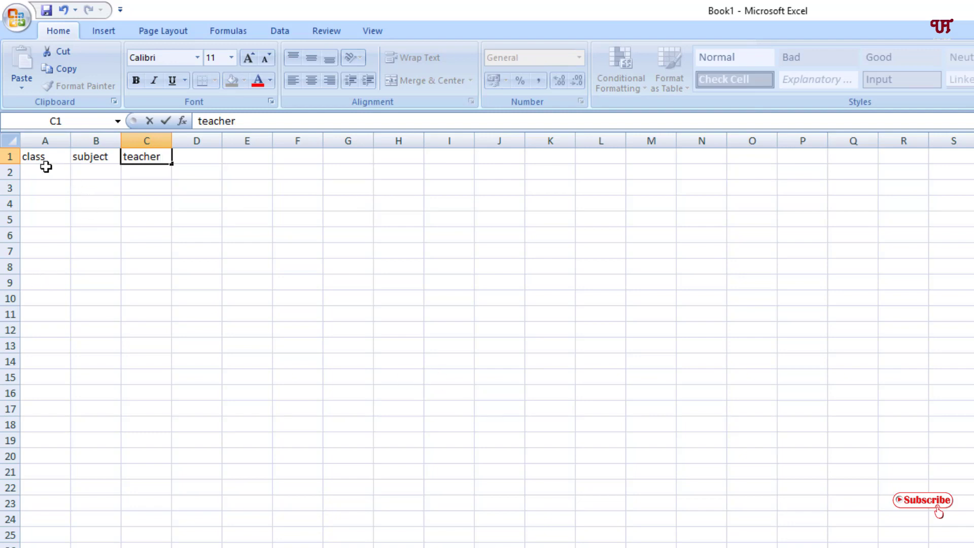
pyautogui.moveTo(35, 158); pyautogui.dragTo(161, 345)
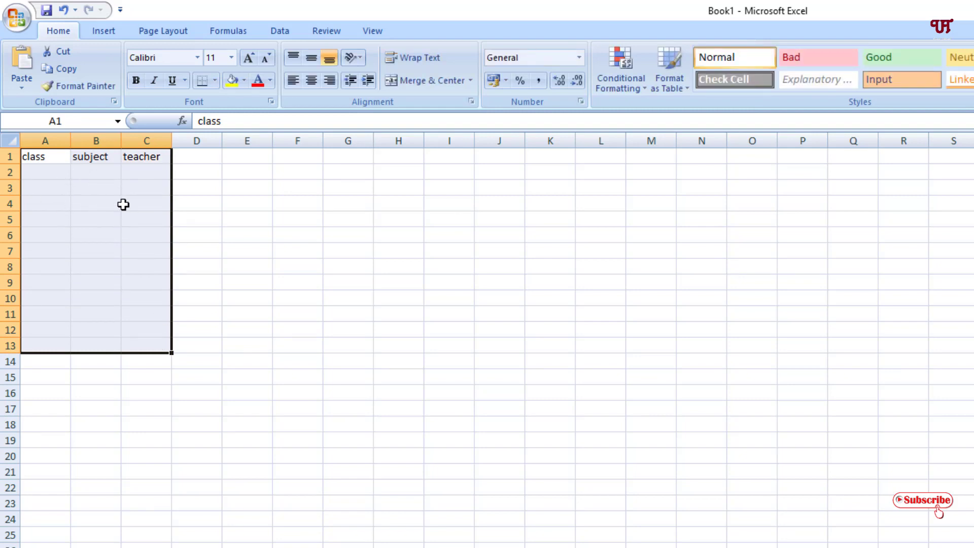
pyautogui.click(107, 29)
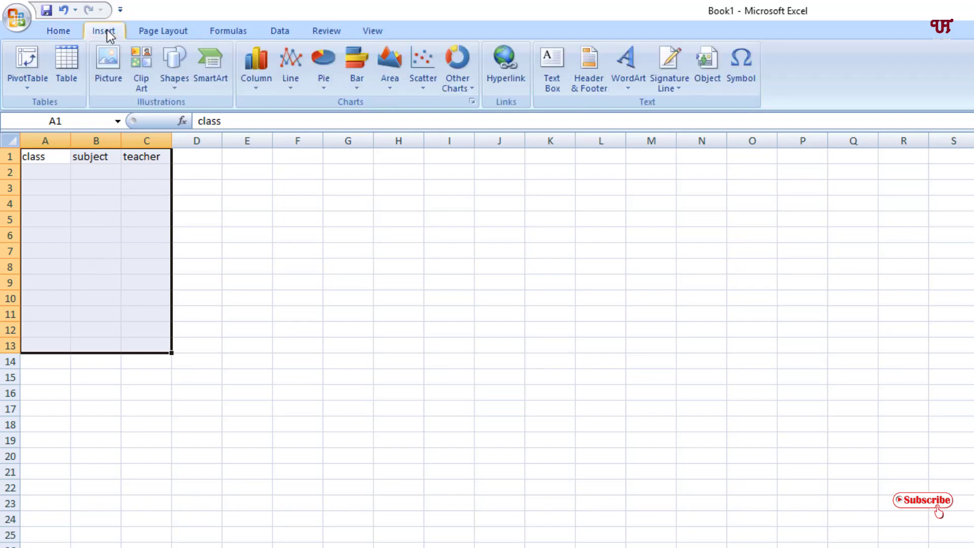
pyautogui.click(64, 71)
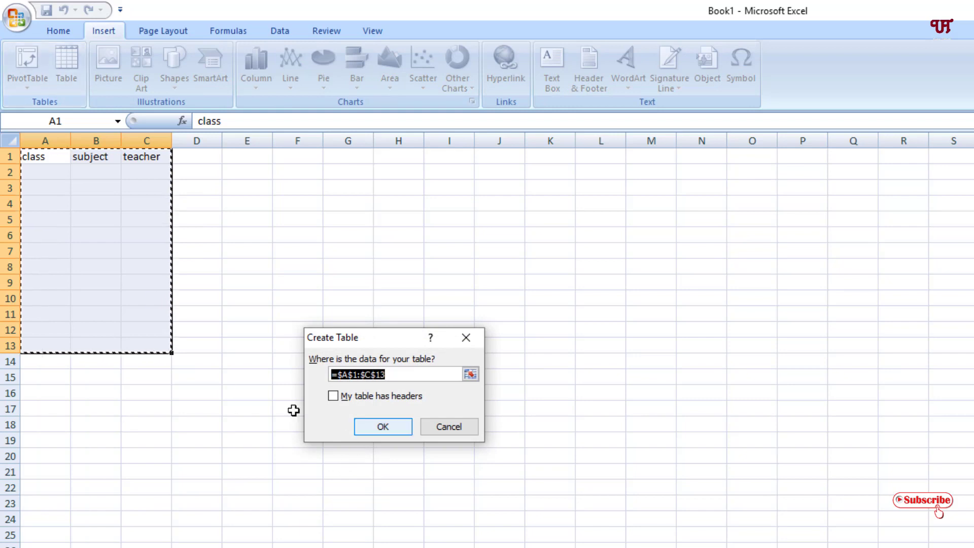
pyautogui.click(466, 338)
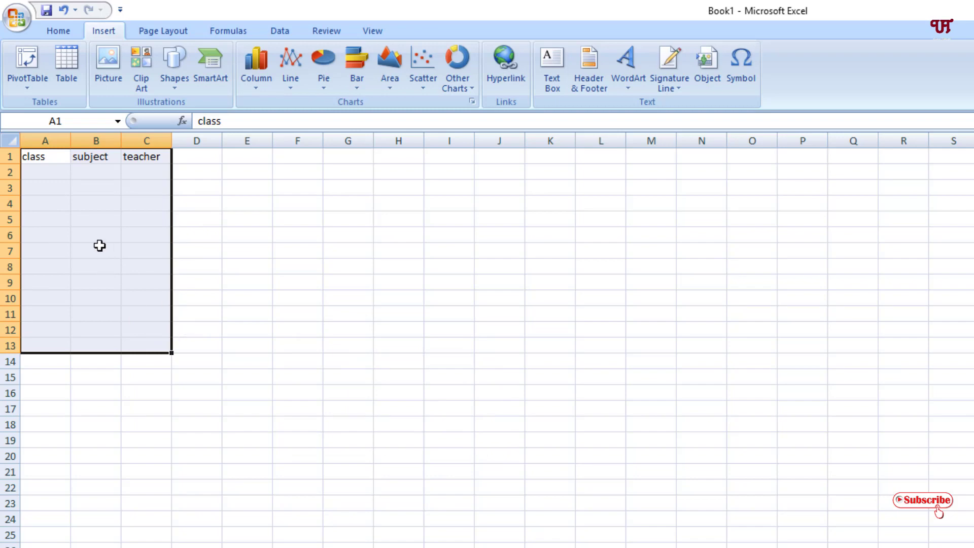
# Step: Apply All Borders to the selected range A1:C13
pyautogui.click(61, 31)
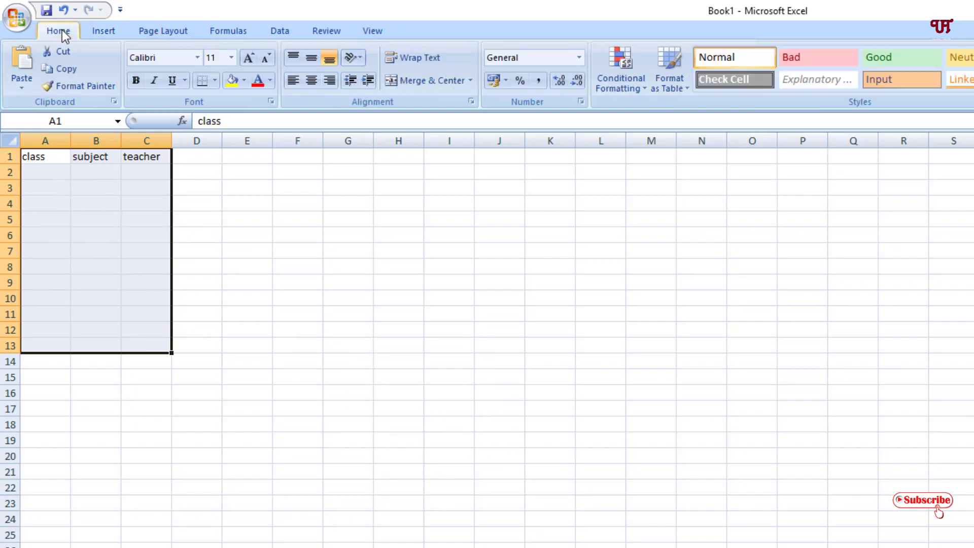
pyautogui.click(214, 84)
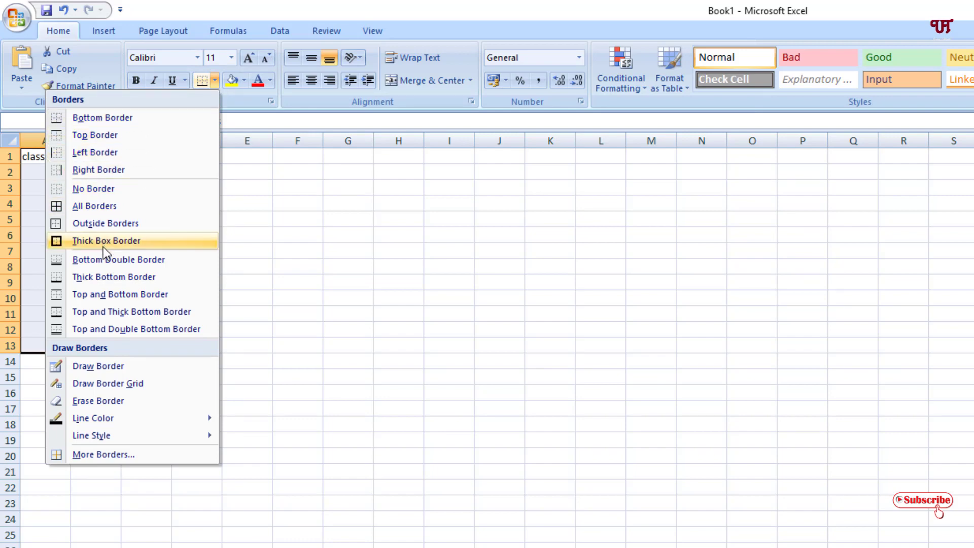
pyautogui.click(101, 211)
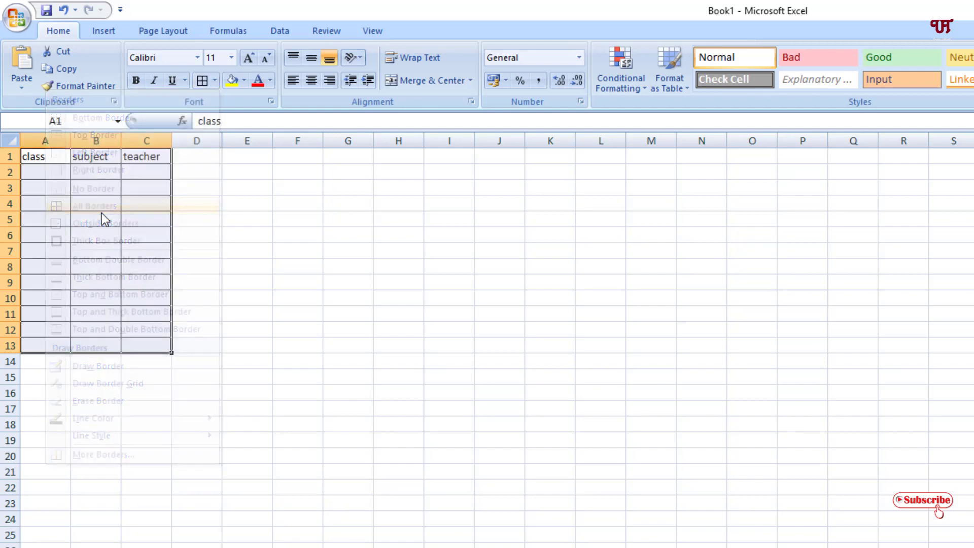
pyautogui.click(227, 302)
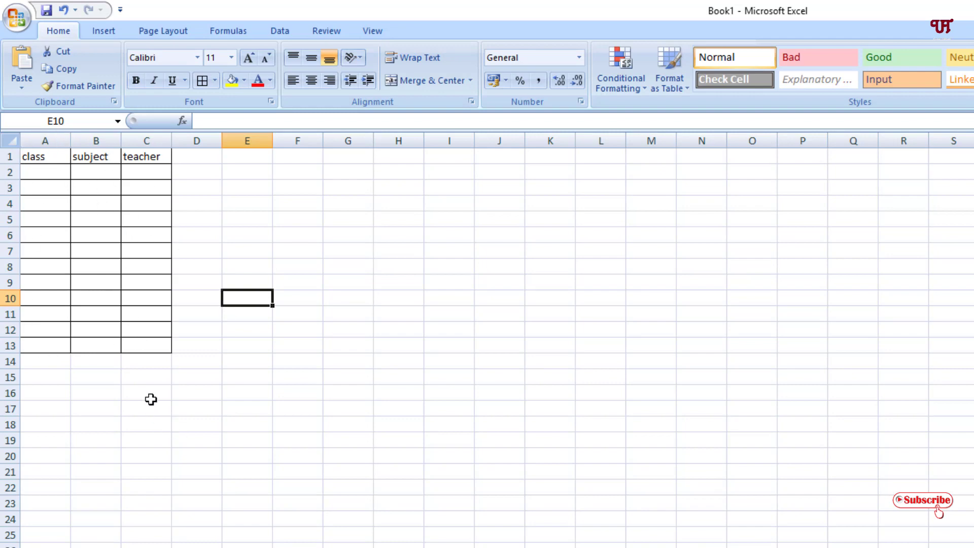
# Step: Merge and center the cells B13:C13 in the last row of the bordered table
pyautogui.moveTo(135, 345); pyautogui.dragTo(108, 346)
pyautogui.rightClick(109, 346)
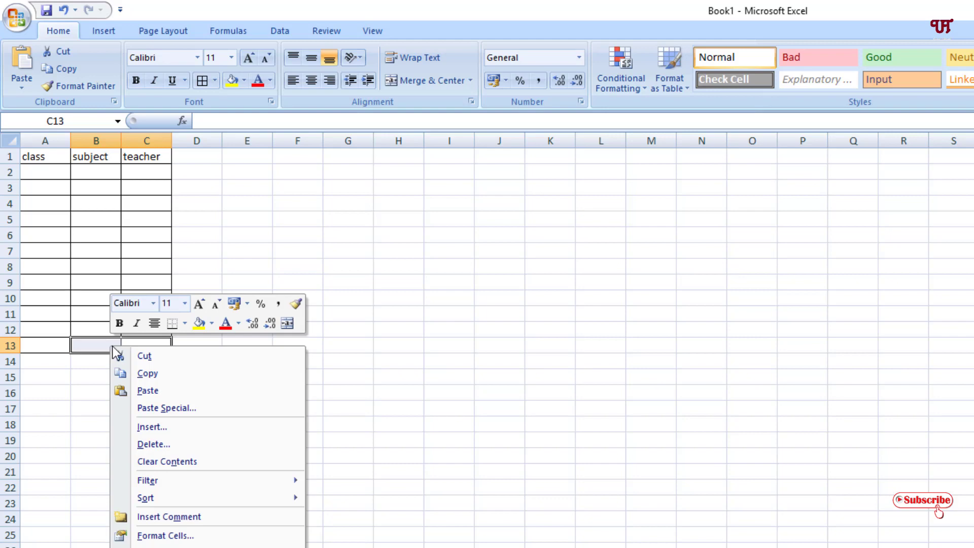
pyautogui.click(292, 325)
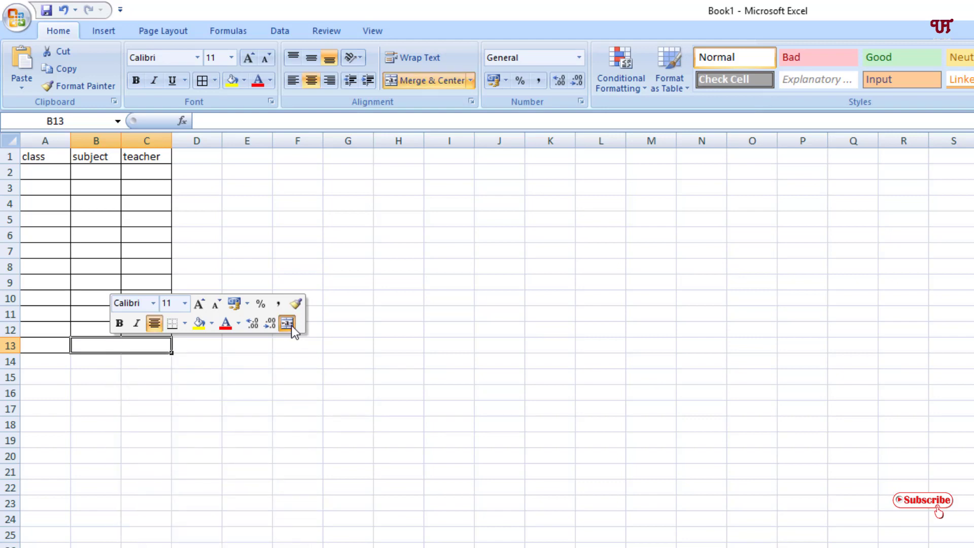
# Step: Merge and center the cells B9:C9 in the bordered table
pyautogui.moveTo(146, 282); pyautogui.dragTo(103, 283)
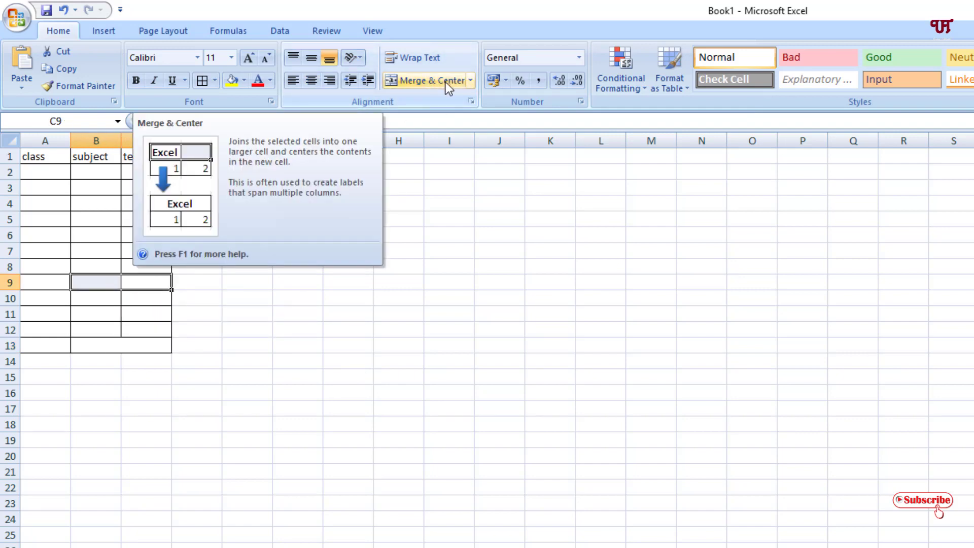
pyautogui.click(471, 80)
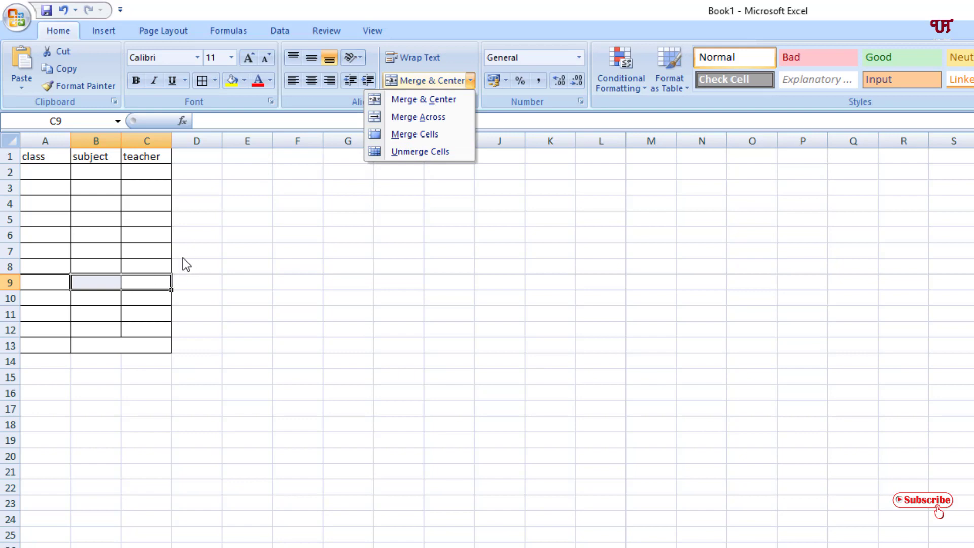
pyautogui.click(431, 80)
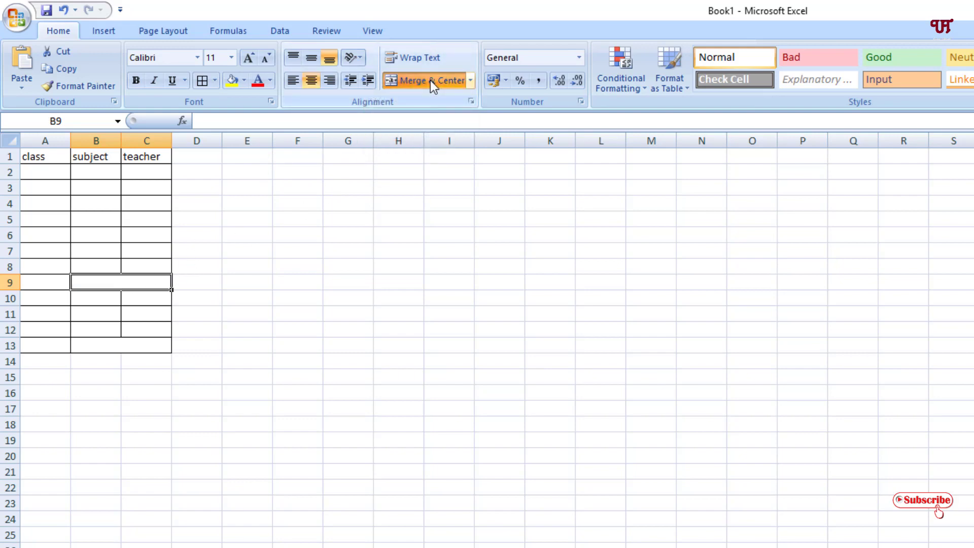
pyautogui.click(147, 329)
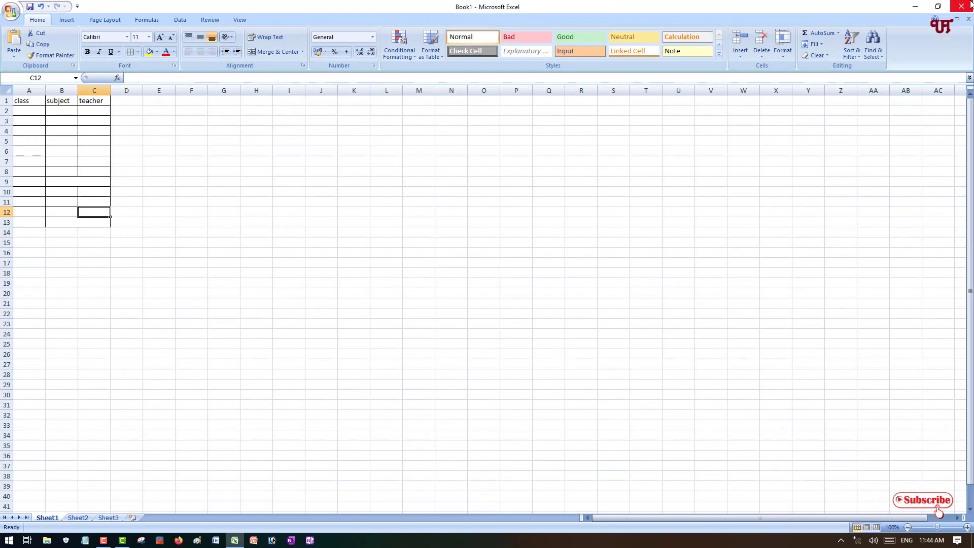
# Step: Close the Excel workbook without saving it and switch to PowerPoint with a blank presentation
pyautogui.click(970, 3)
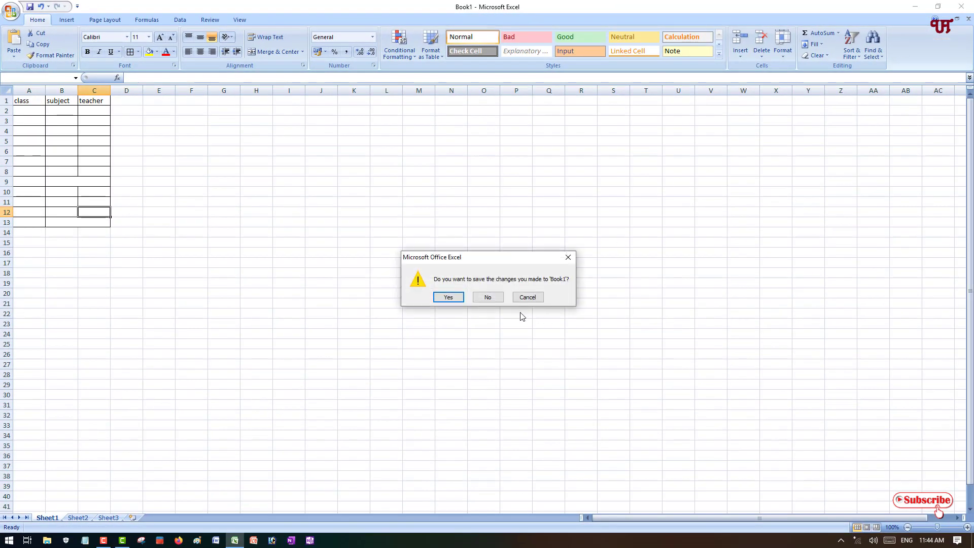
pyautogui.click(489, 297)
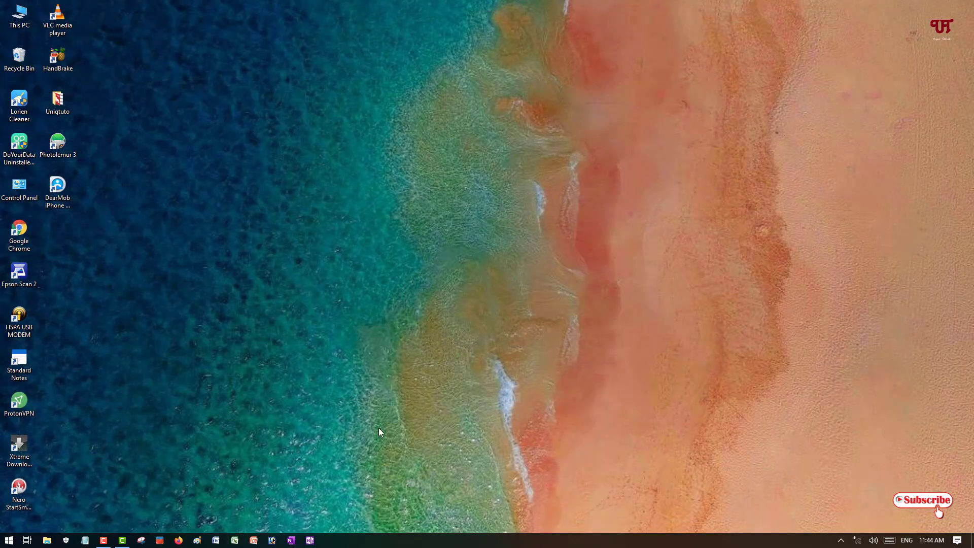
pyautogui.click(254, 540)
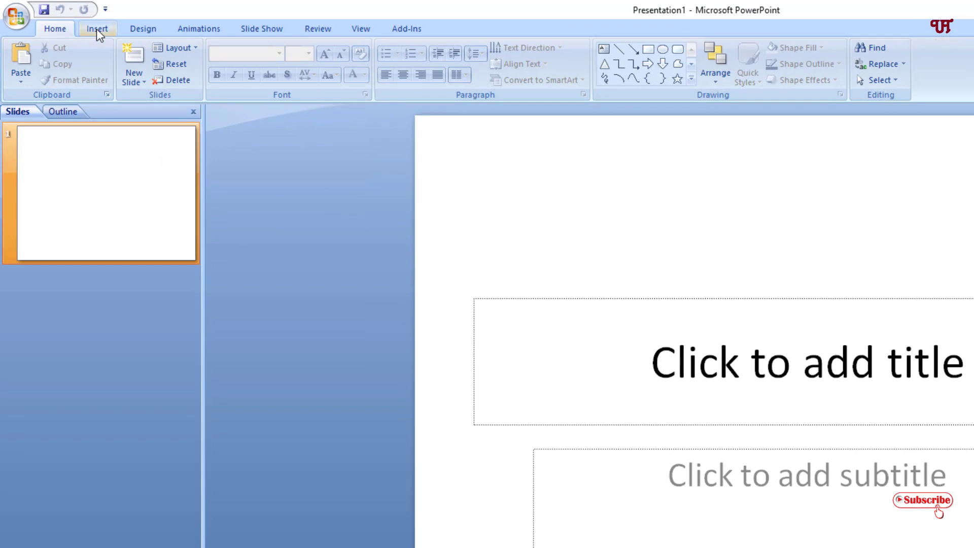
# Step: Start inserting a table on the blank title slide
pyautogui.click(96, 29)
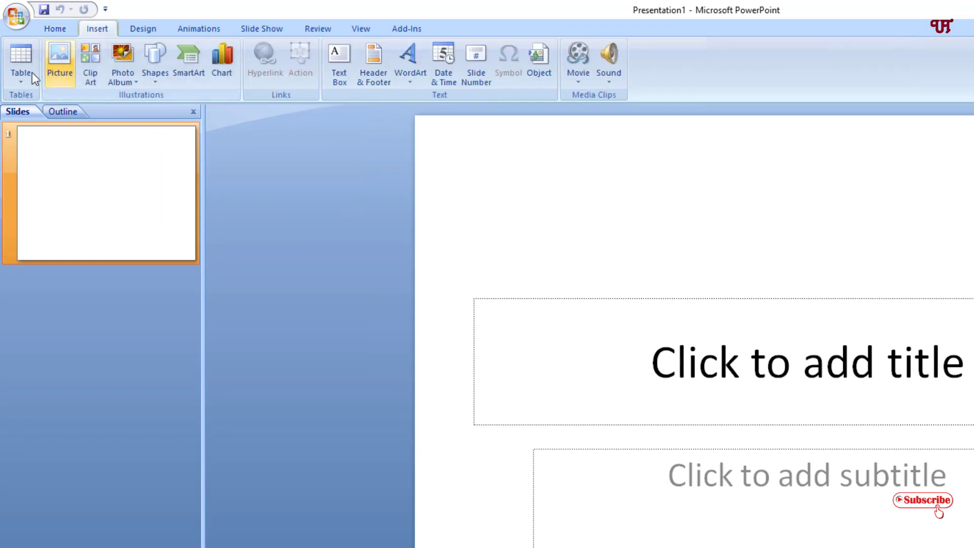
pyautogui.click(21, 80)
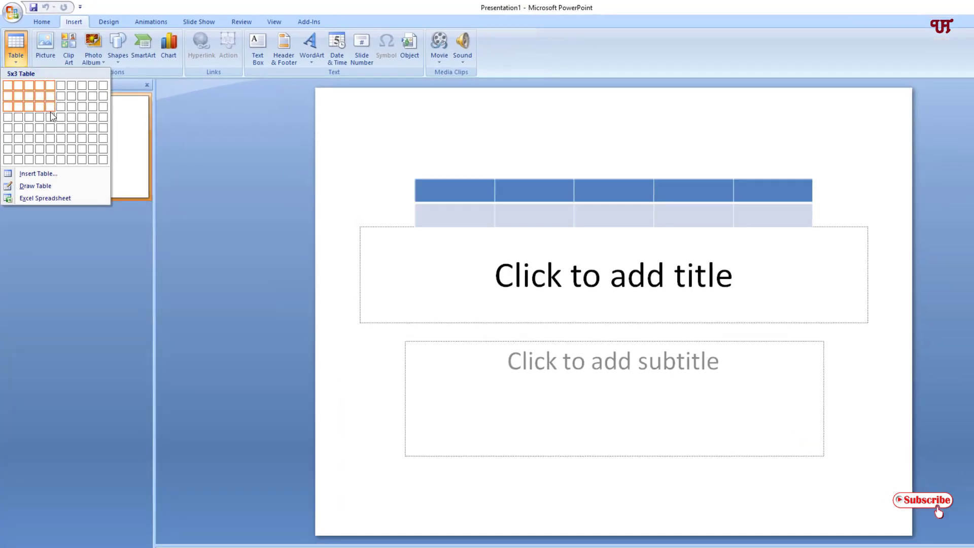